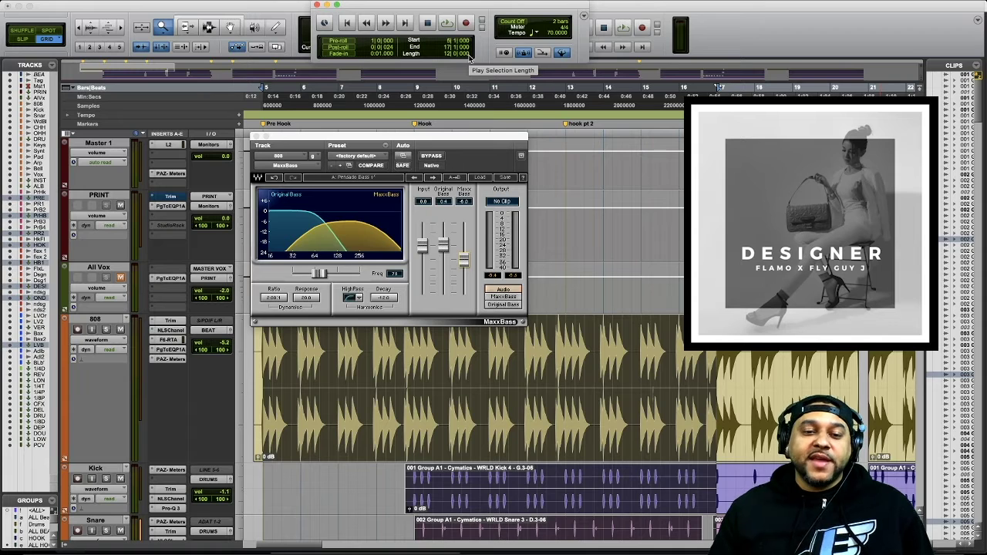
Play the selected passage from bar 5 to 17, stop it, and solo the 808 track
click(447, 24)
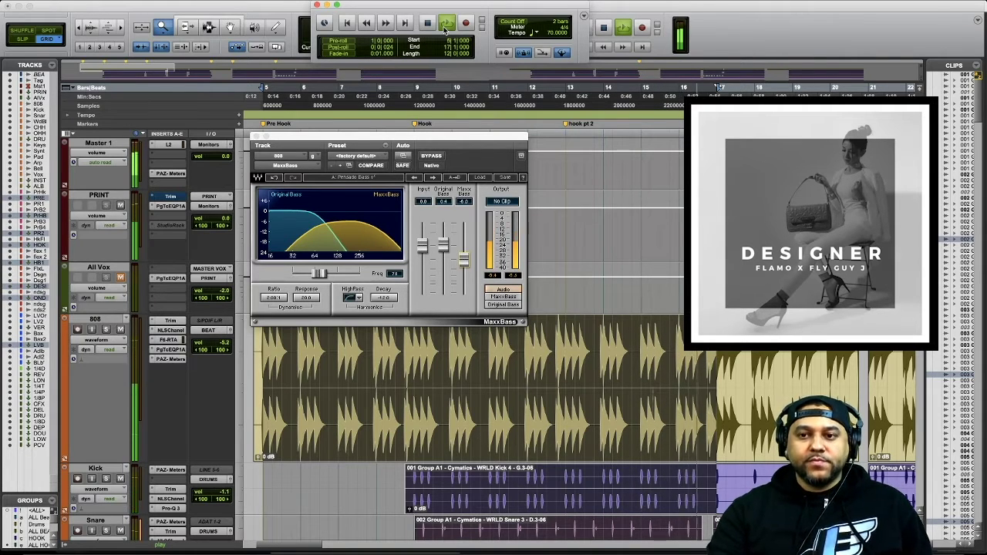
click(446, 24)
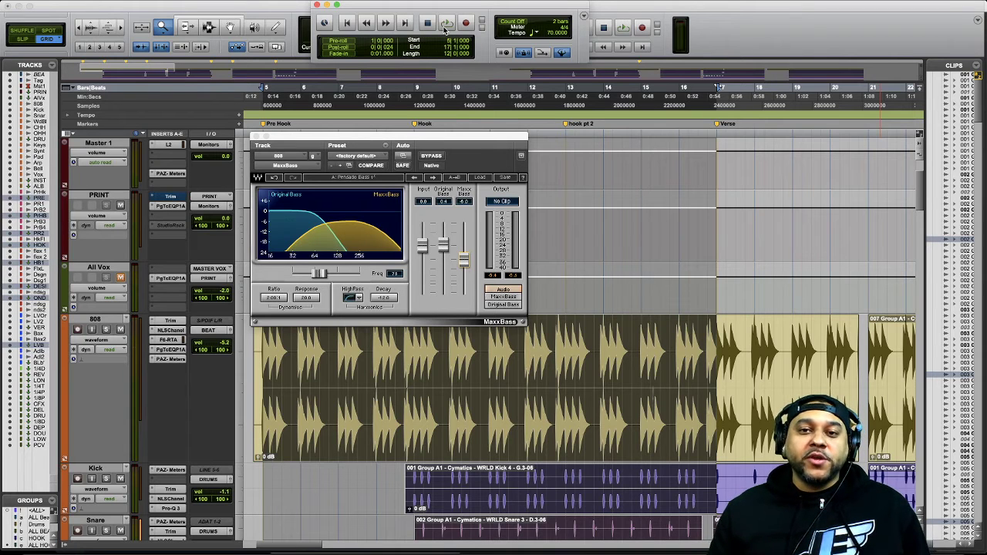
key(shift+s)
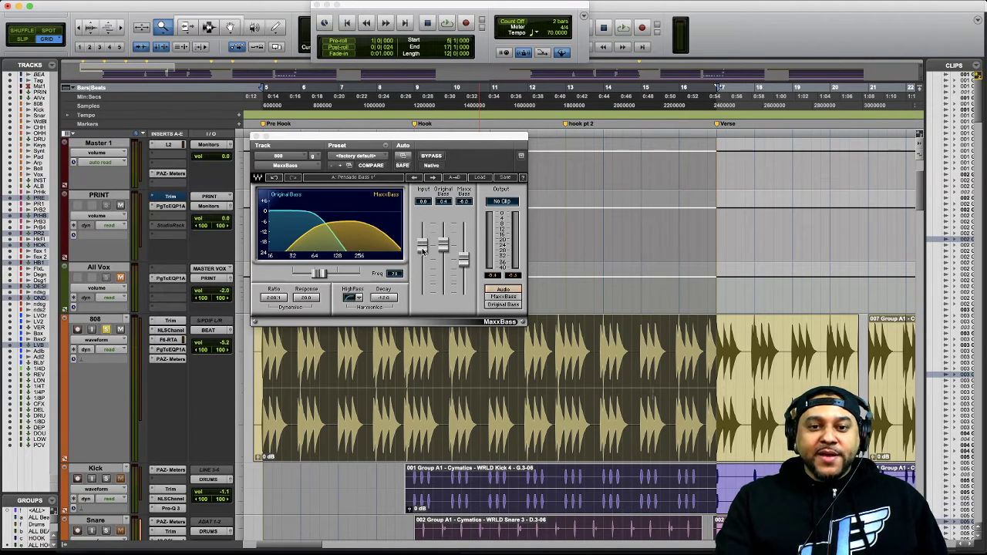
Check MaxxBass's input level and try its MaxxBass and Original Bass output monitoring modes on the 808
drag(422, 254, 422, 253)
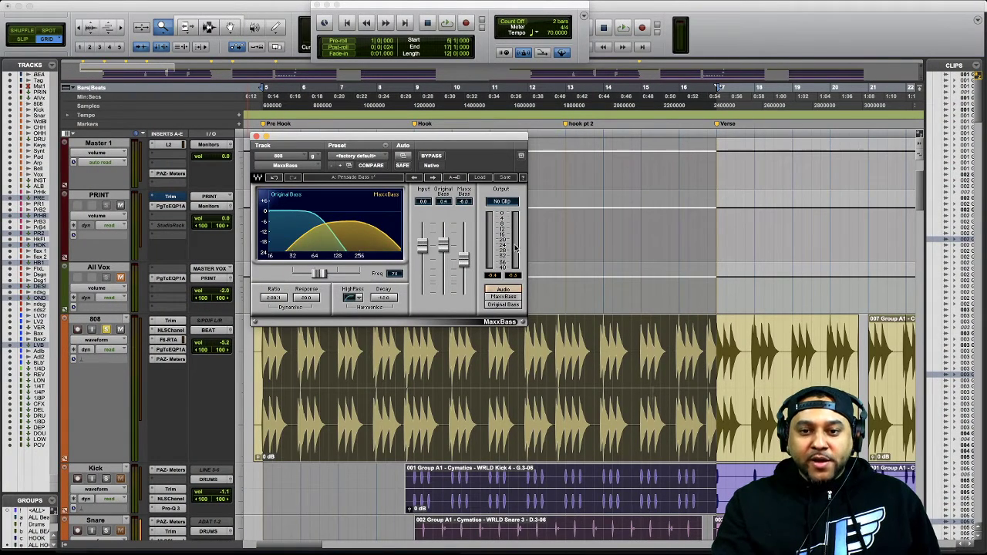
click(512, 302)
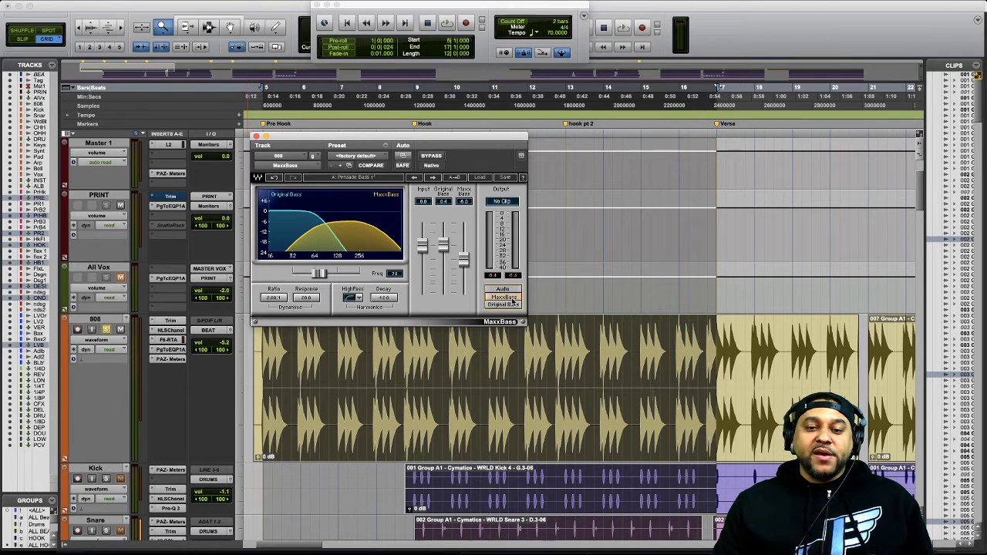
click(510, 306)
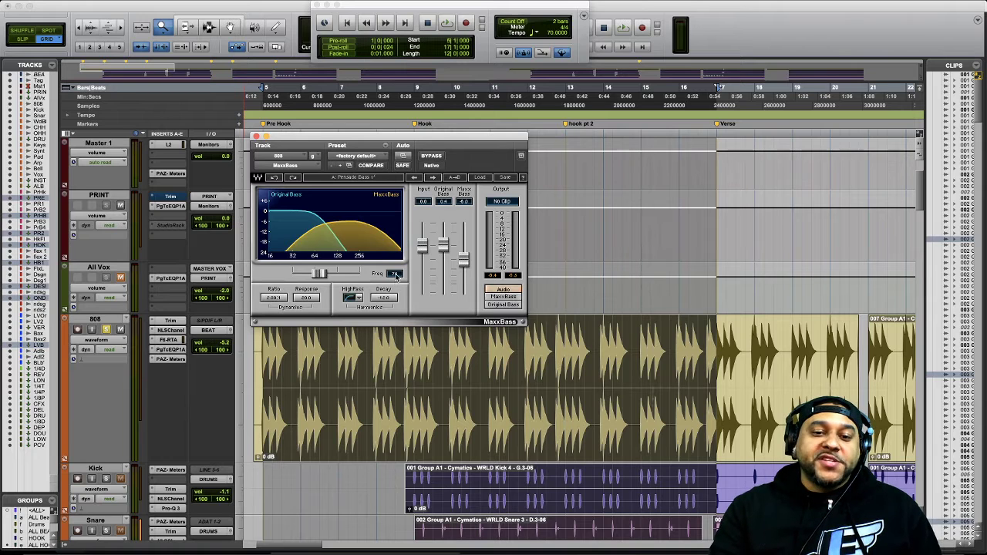
Try a MaxxBass crossover frequency of 80, and bring the frequency back down
click(395, 274)
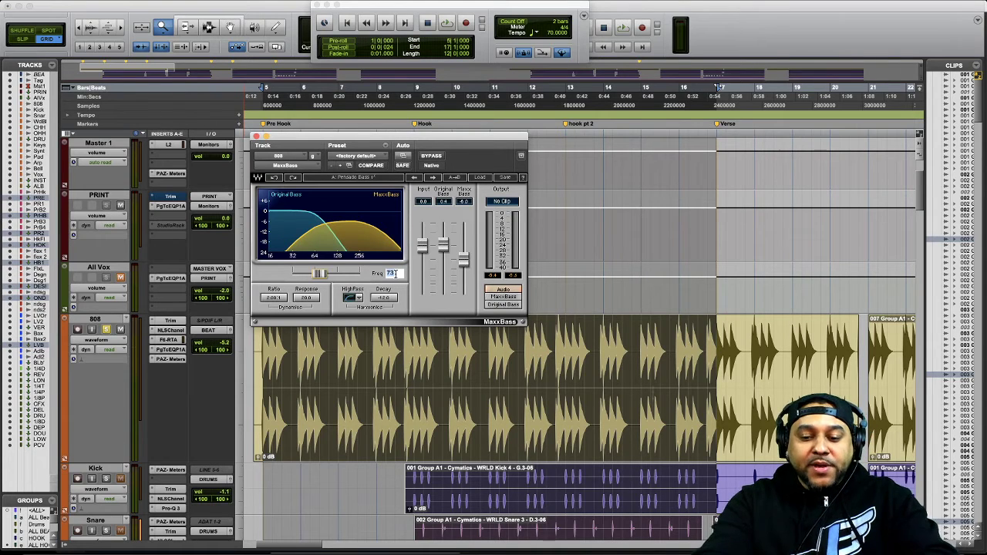
text(80)
key(Return)
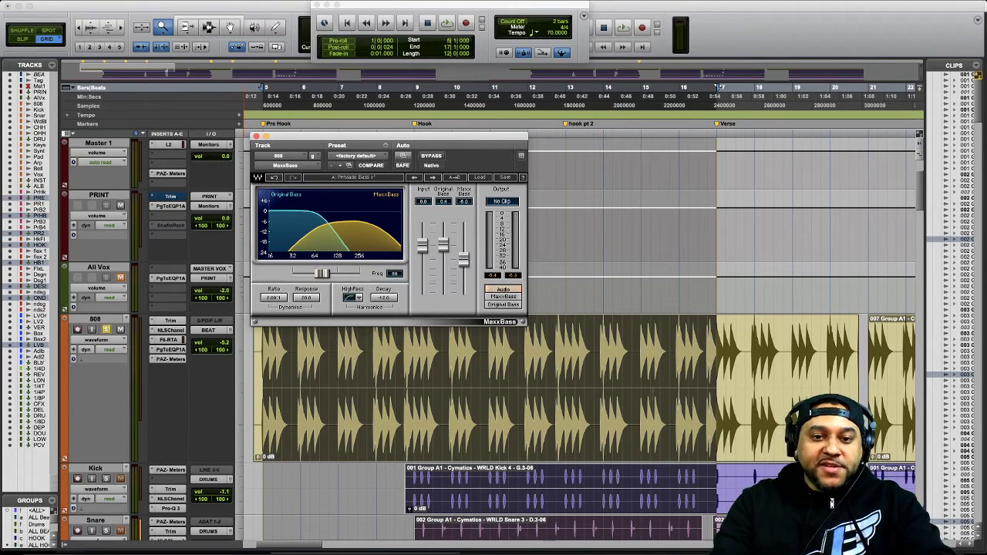
mouse_move(331, 273)
mouse_down()
mouse_move(311, 274)
mouse_move(320, 274)
mouse_up()
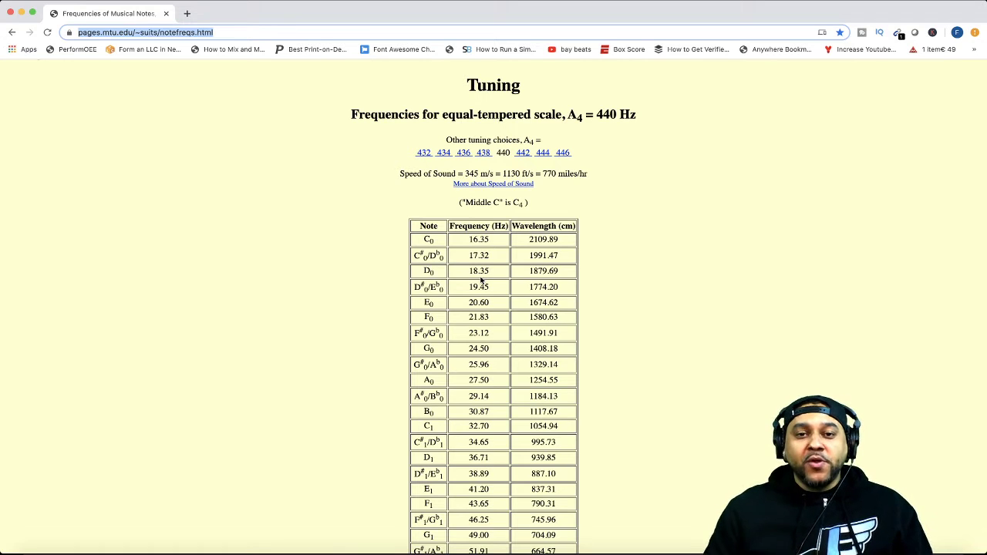
Consult the musical note frequency chart in the browser and set the MaxxBass frequency to 73
scroll(482, 281, down, 3)
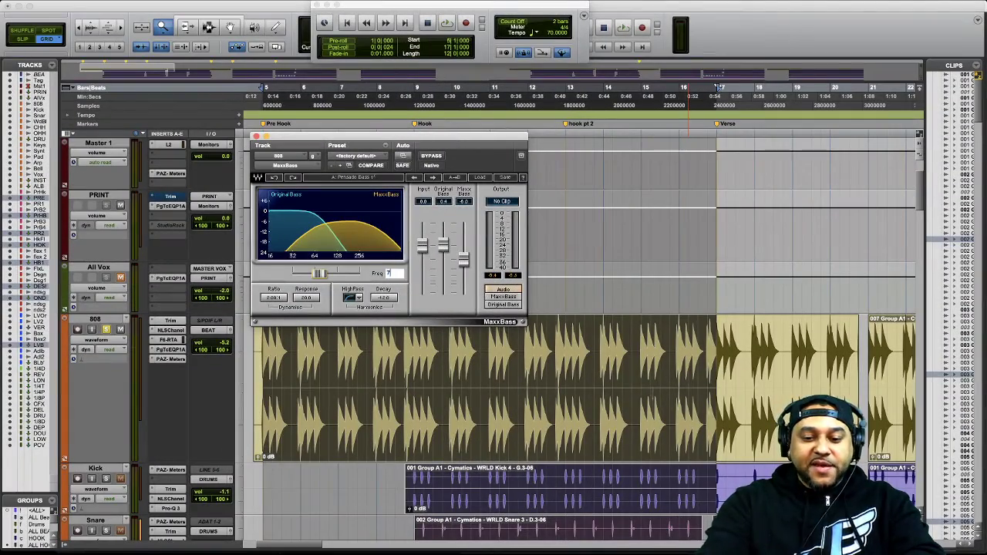
key(Return)
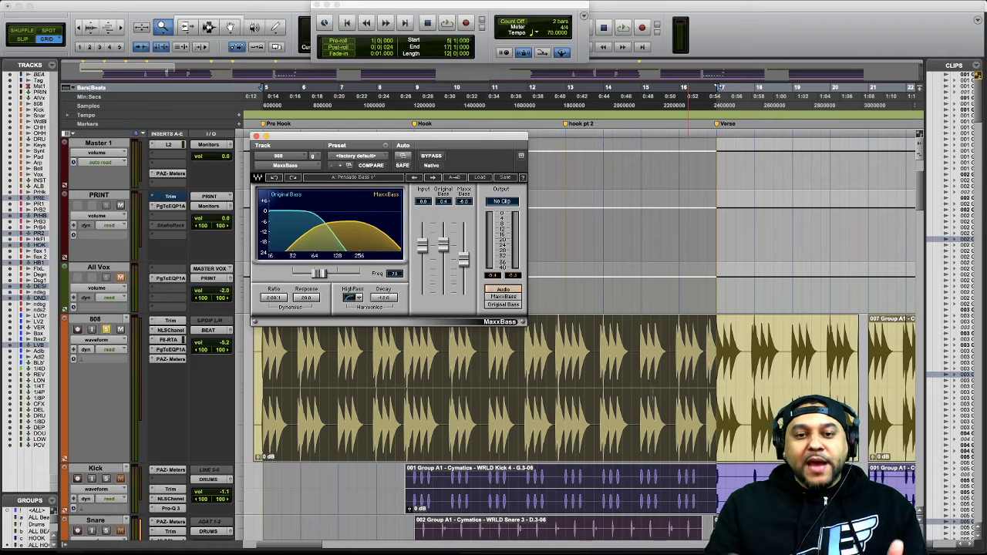
click(394, 275)
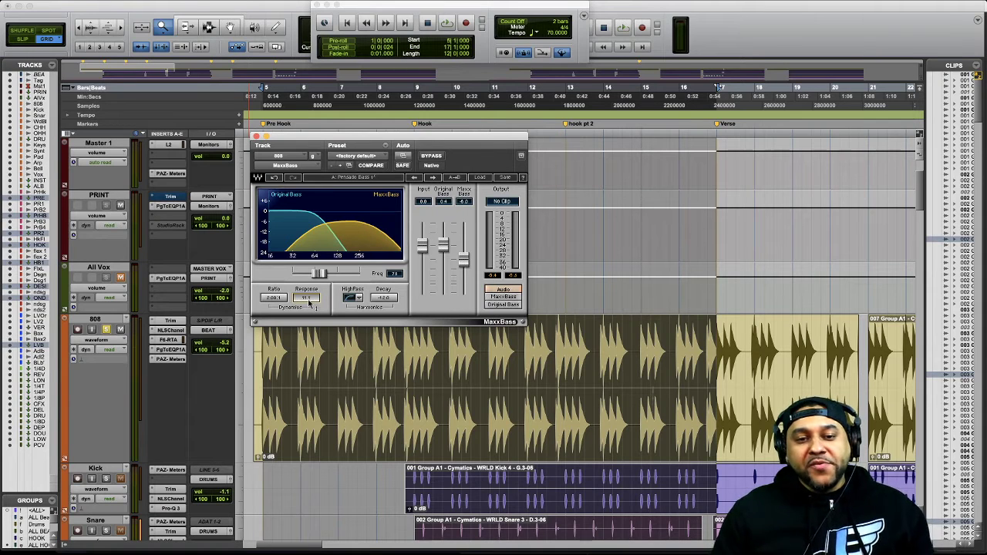
Try adjusting the dynamics response, and switch the harmonics high-pass to 6dB/Octave and back to 12dB/Octave
drag(309, 304, 309, 293)
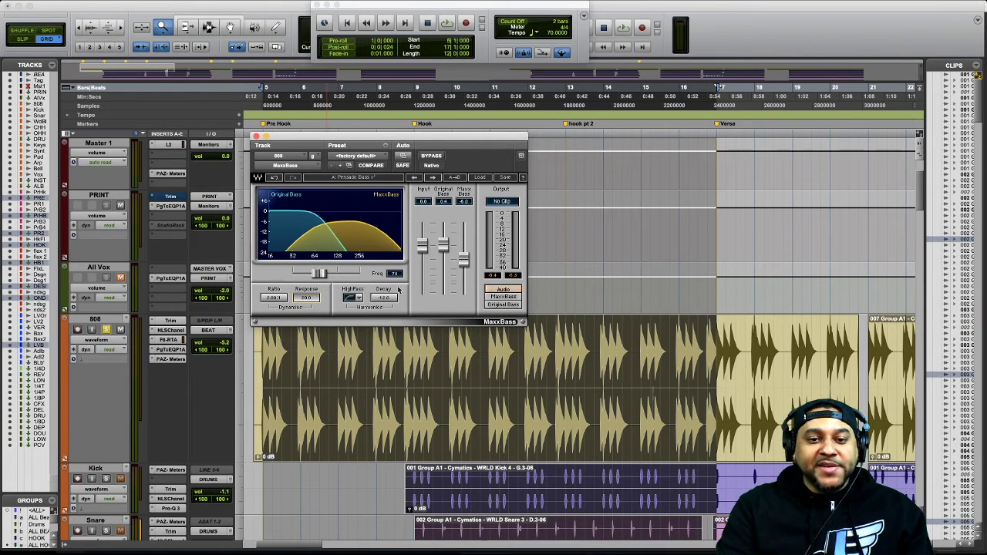
click(358, 298)
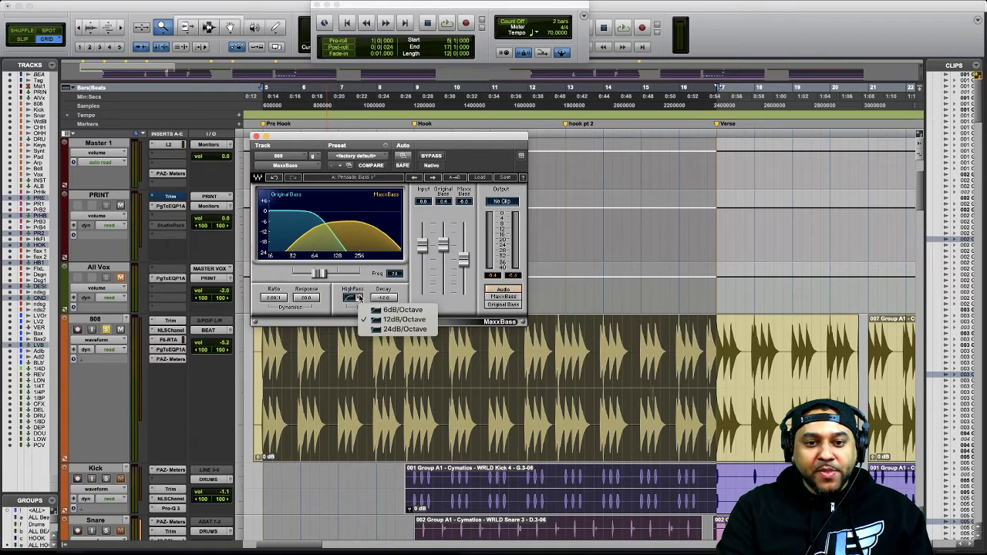
click(402, 320)
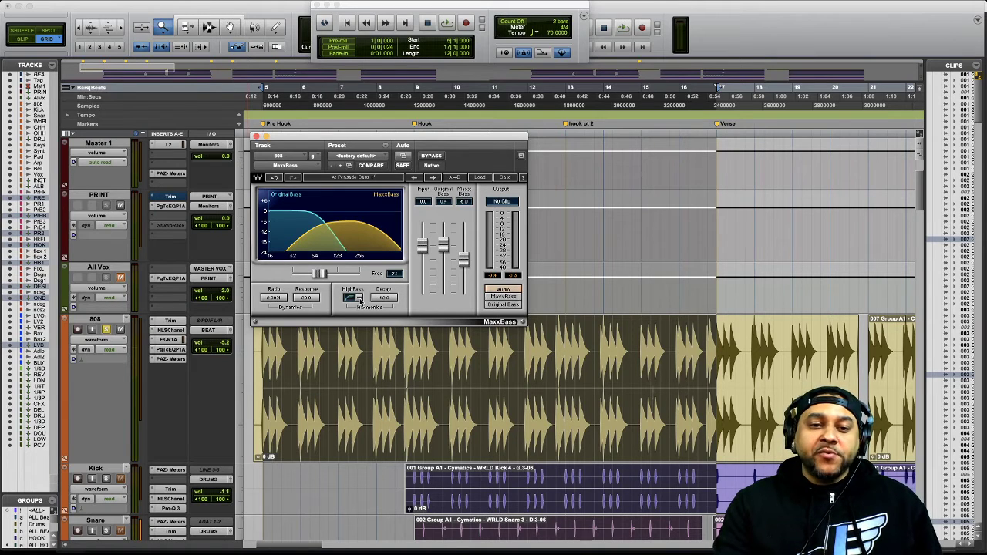
click(358, 299)
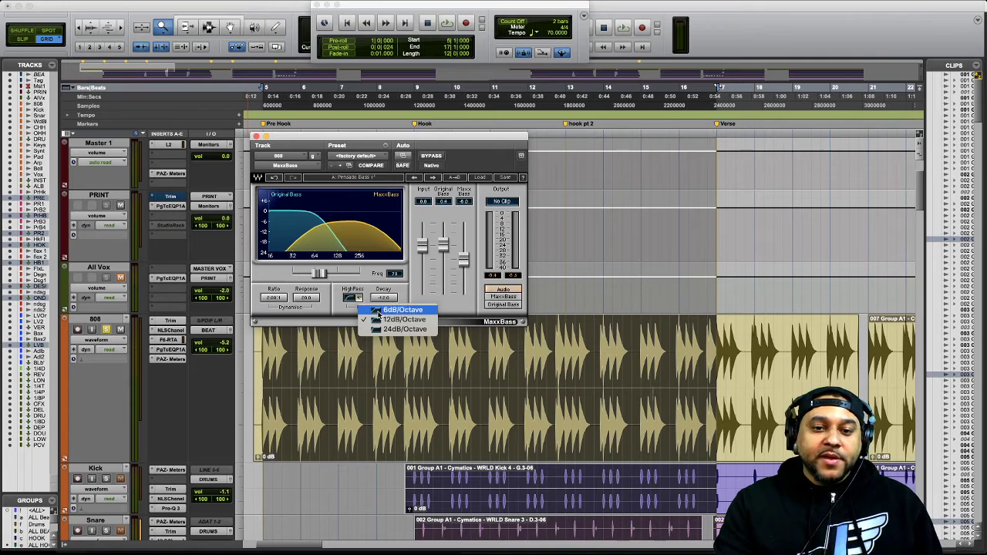
click(374, 318)
click(358, 299)
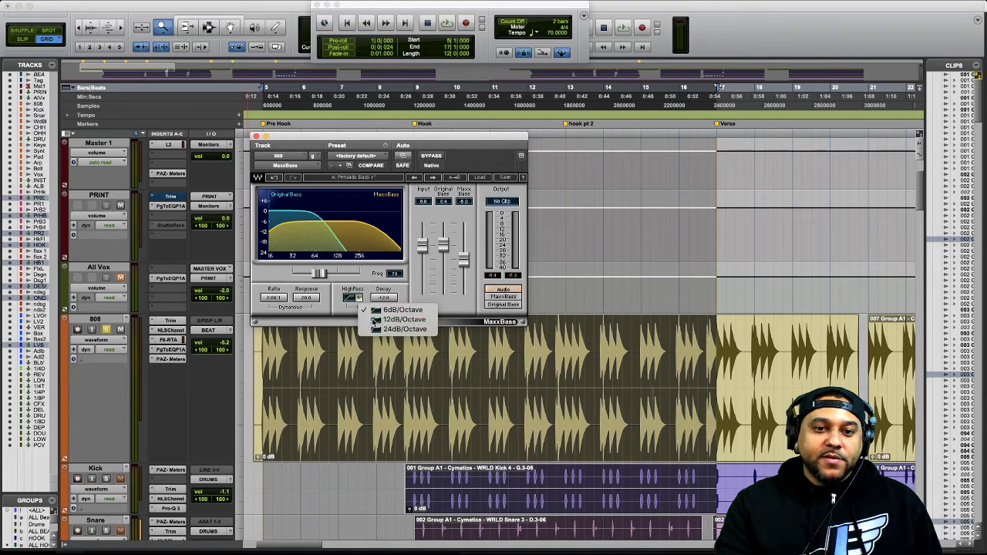
click(374, 320)
click(358, 300)
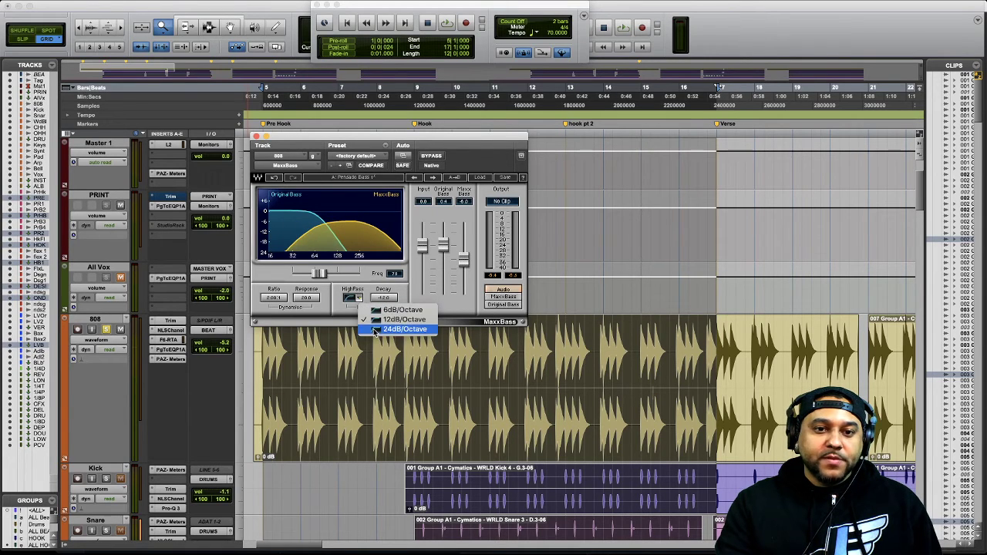
click(374, 320)
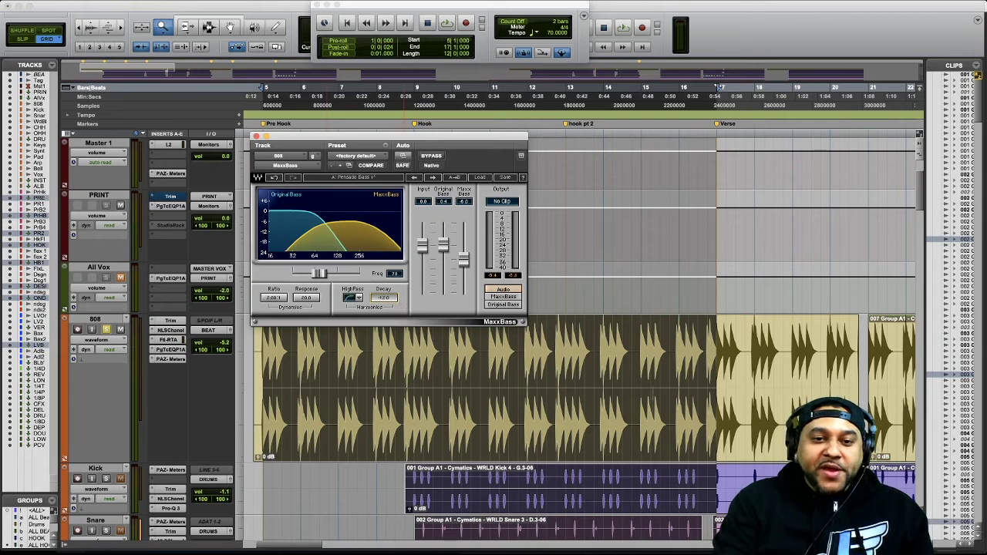
Try a higher harmonics decay and return it to -12.0
drag(400, 306, 400, 291)
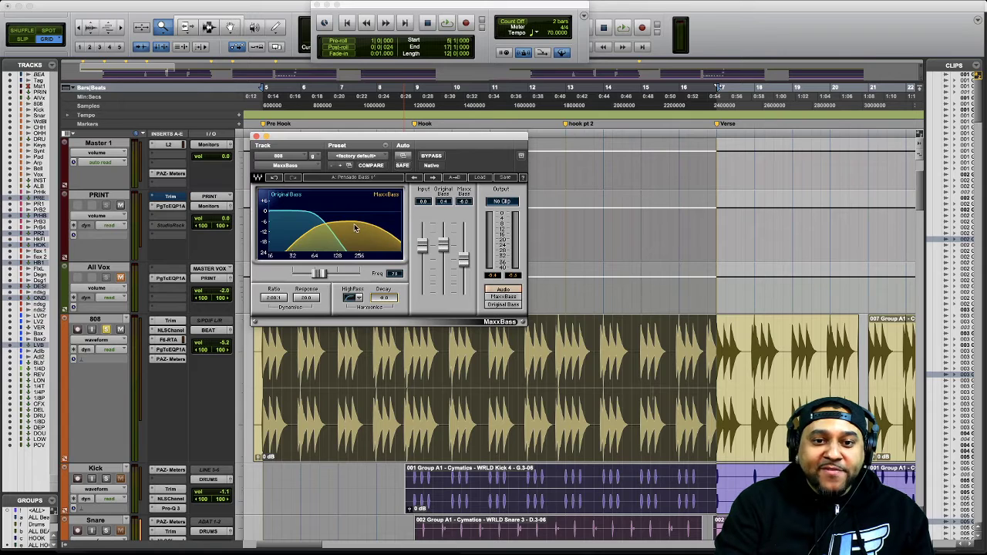
click(390, 303)
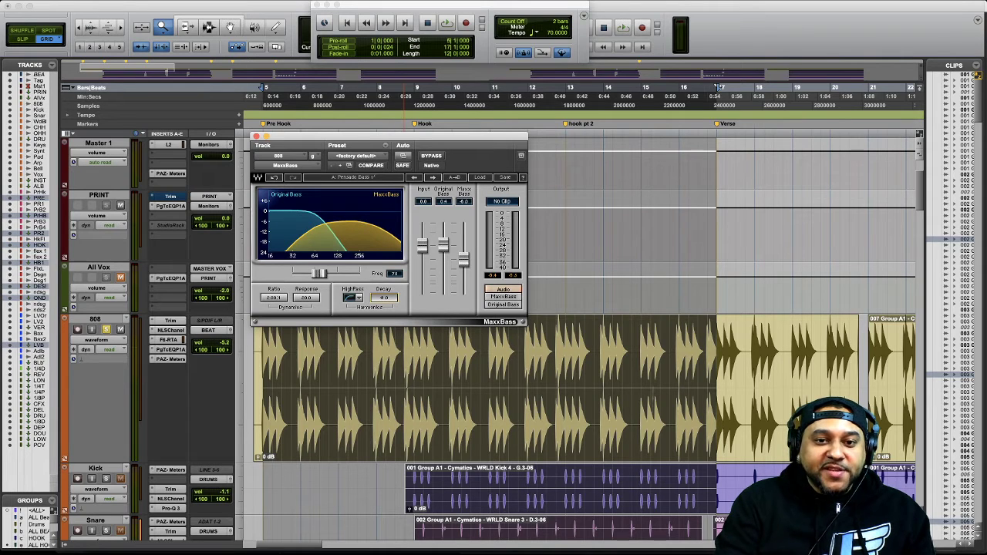
drag(390, 303, 389, 318)
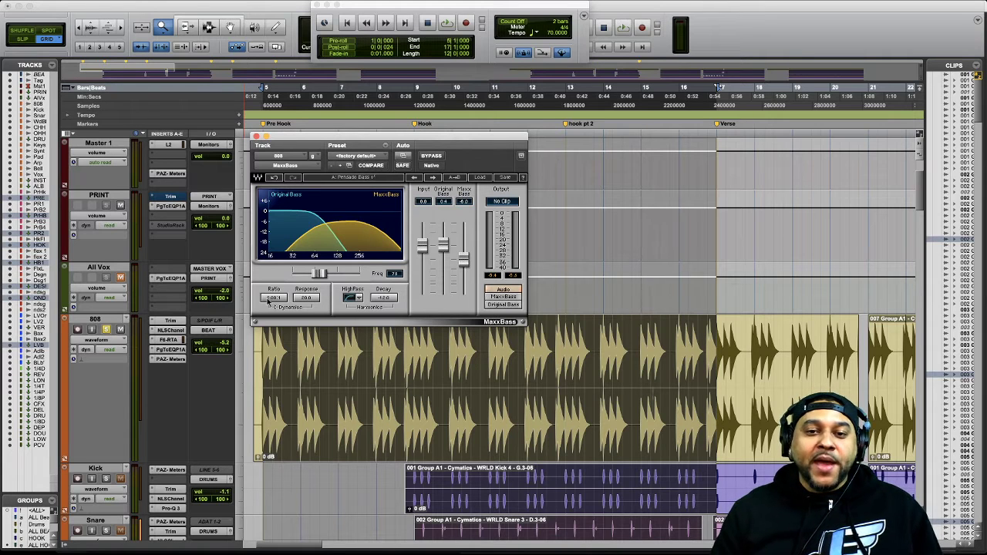
Compare the soloed 808 with MaxxBass bypassed and active during playback, and stop playback
click(432, 157)
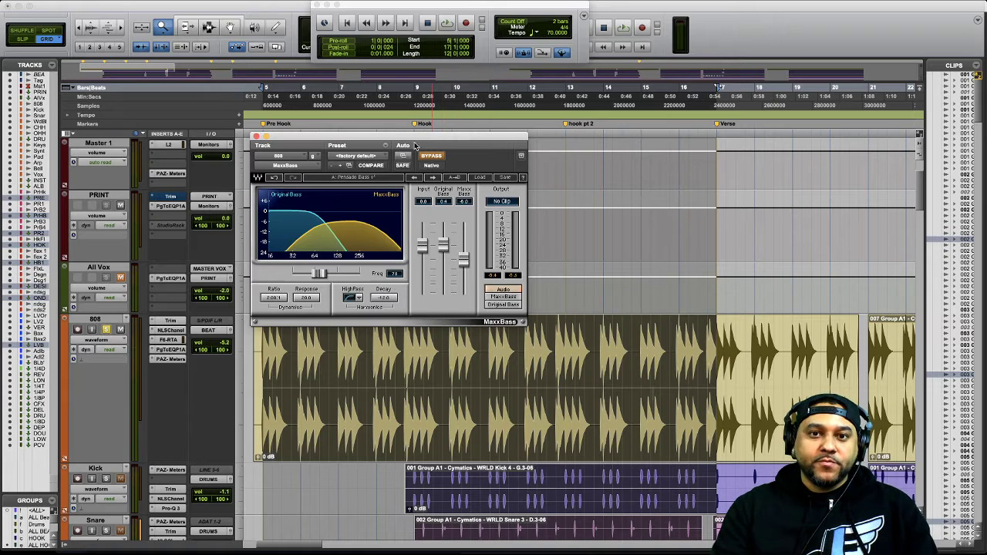
click(445, 24)
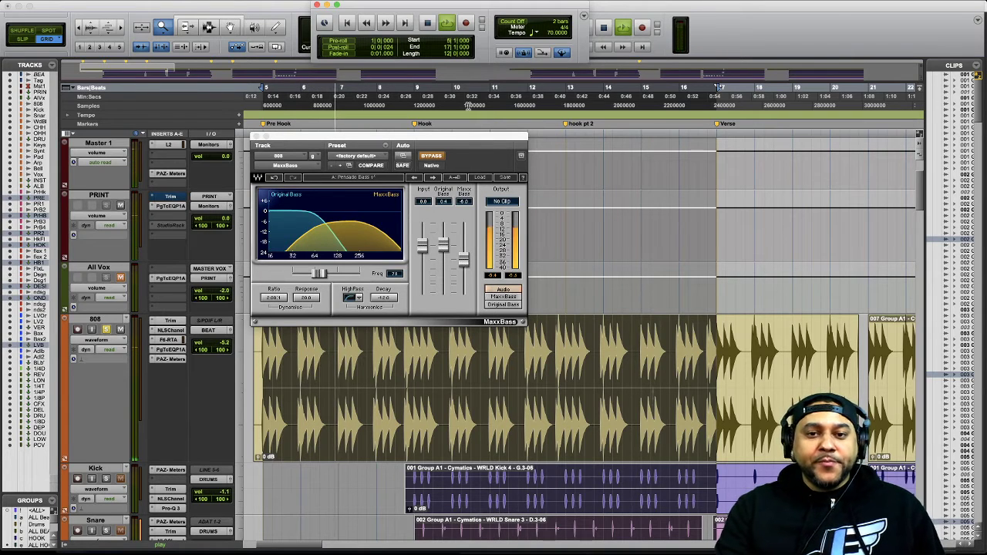
click(436, 159)
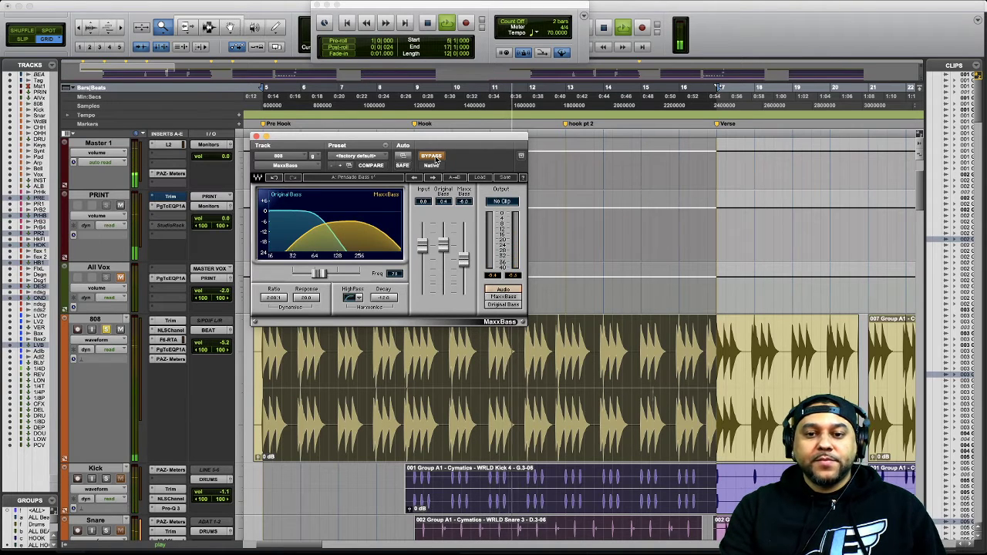
click(432, 156)
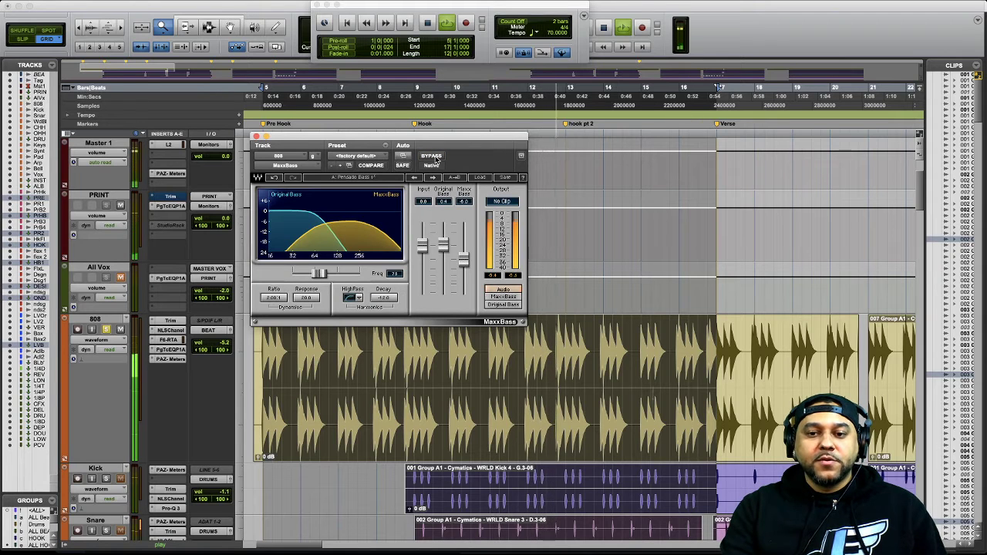
click(432, 156)
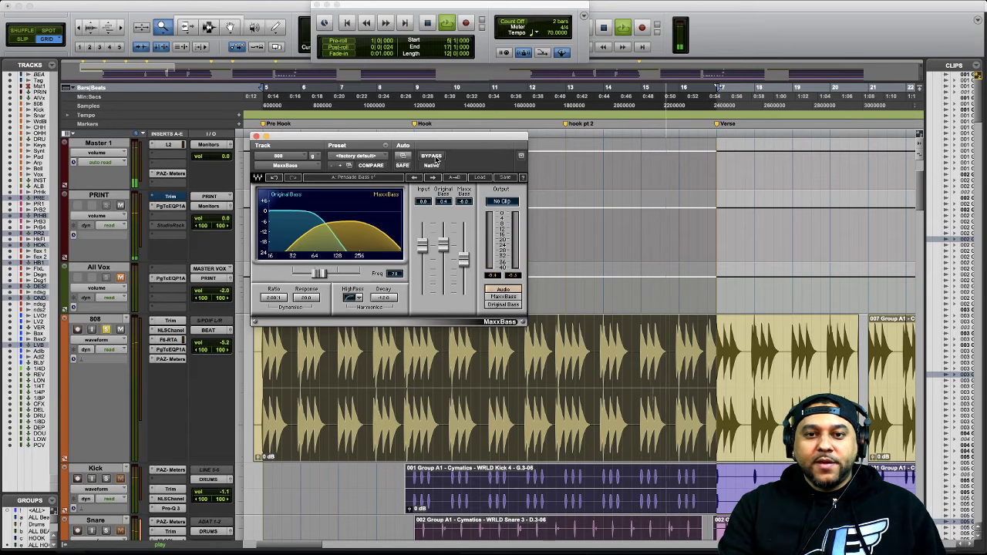
click(435, 160)
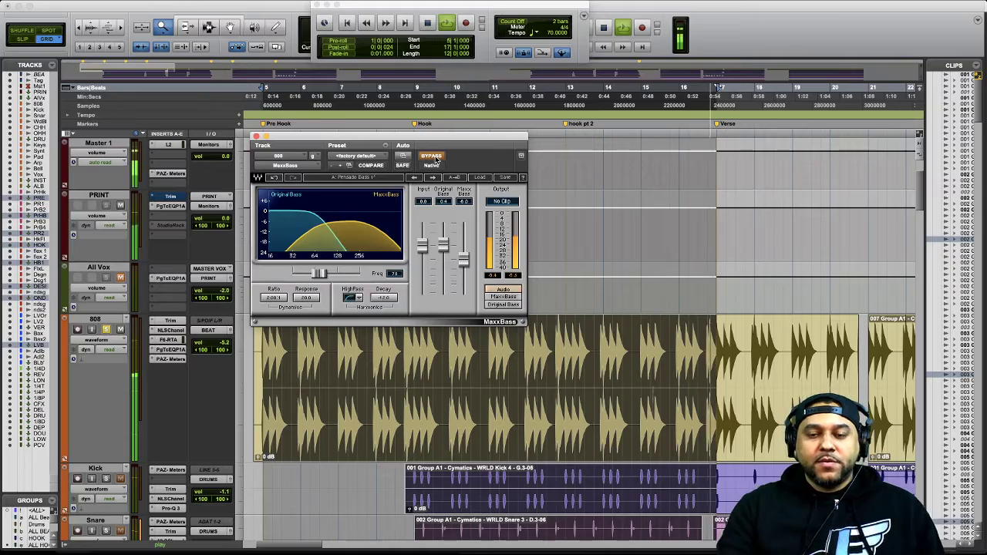
key(space)
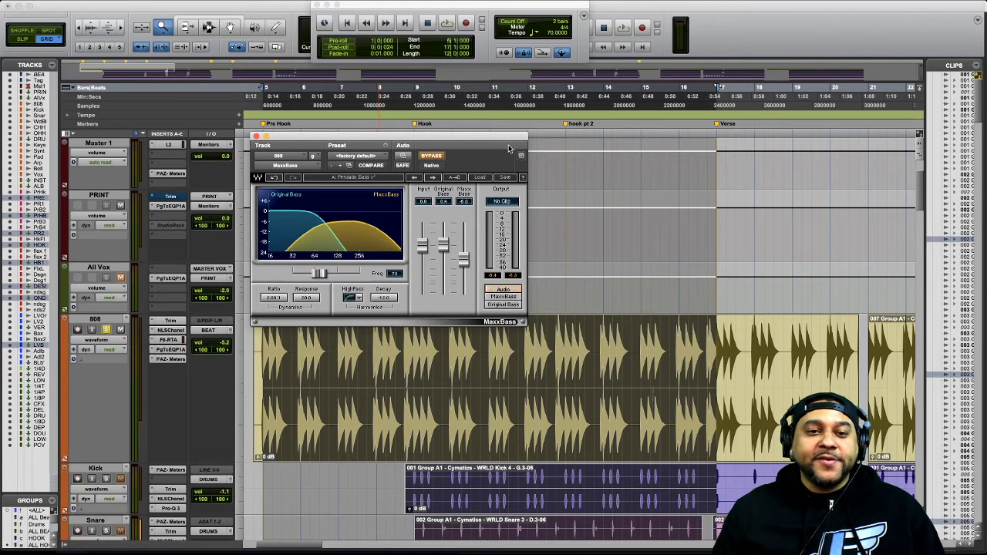
Play the 808 with MaxxBass active, sweep the added MaxxBass level, and set it to about -0.2
key(space)
click(430, 157)
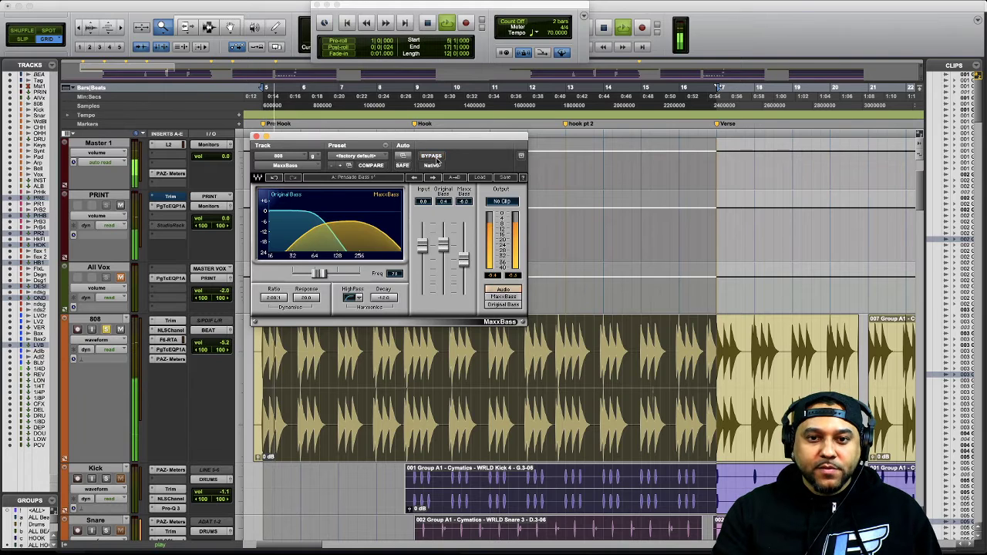
drag(464, 259, 463, 293)
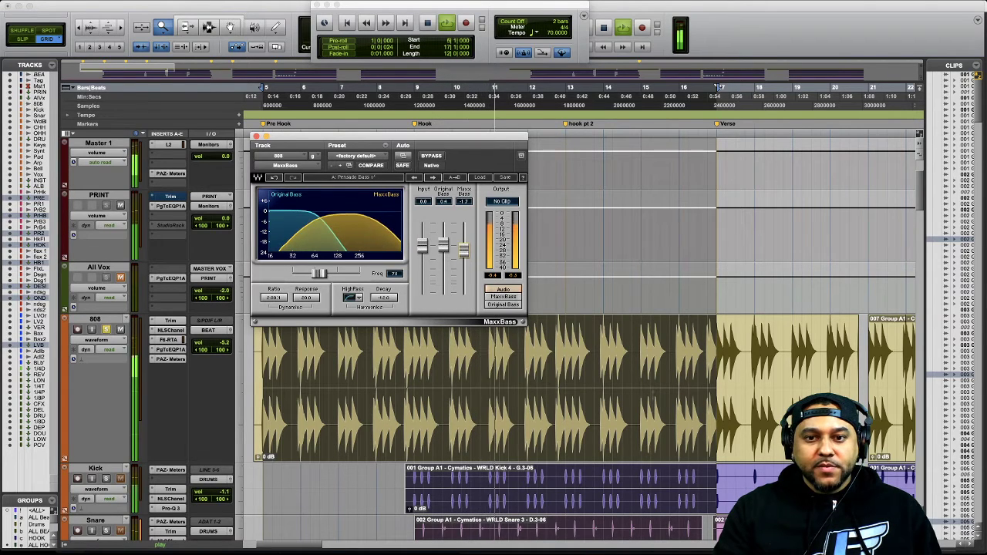
drag(464, 247, 465, 251)
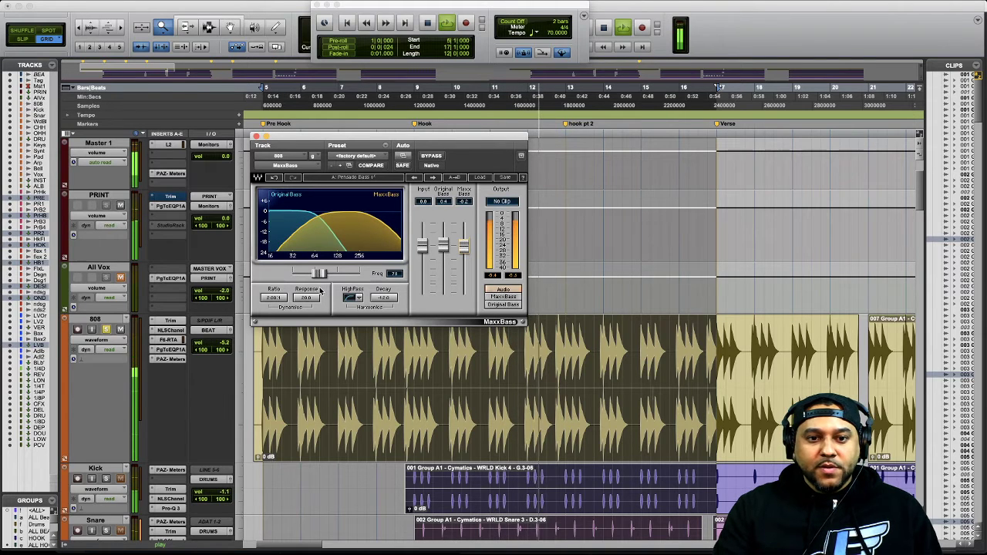
Audition the harmonics high-pass at 6dB/Octave and 12dB/Octave during playback, and set it to 24dB/Octave
click(357, 298)
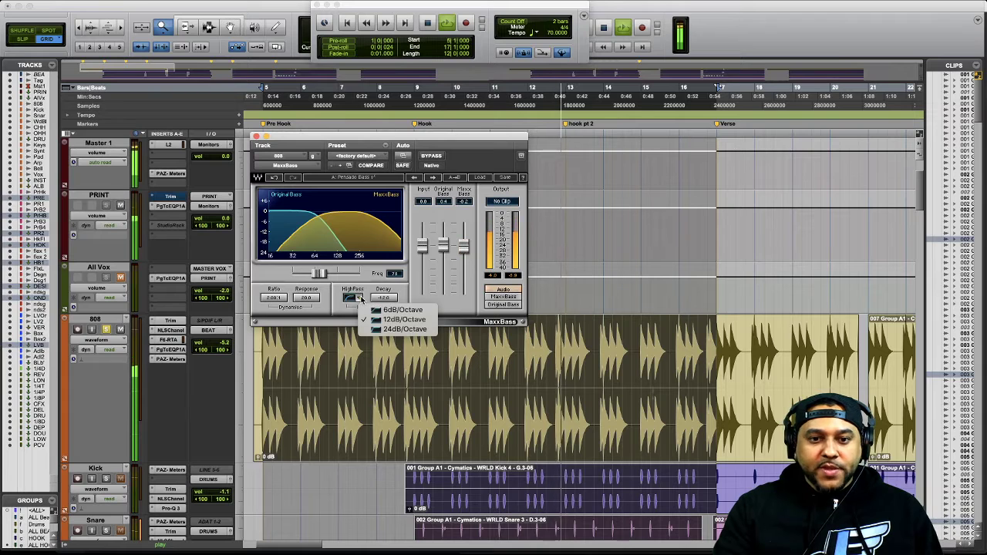
click(386, 311)
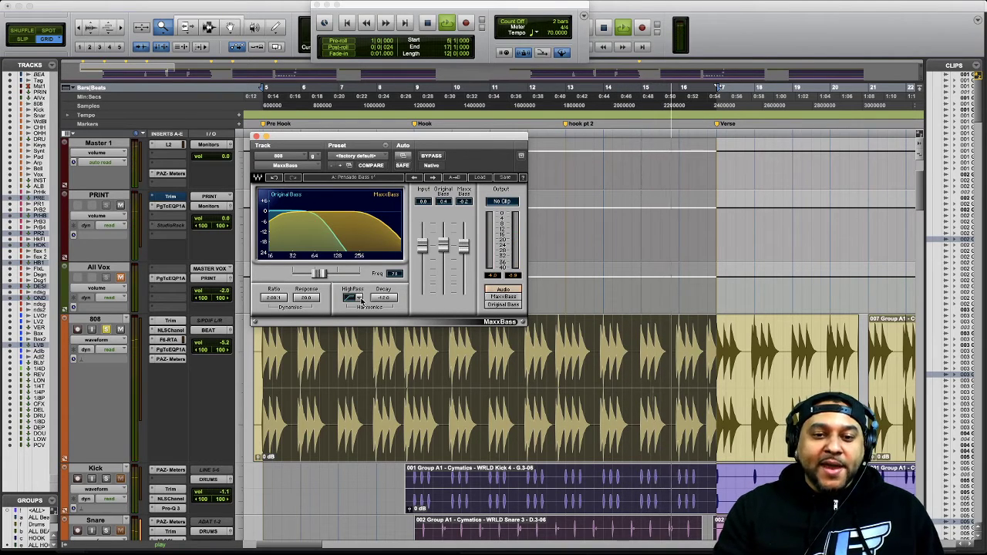
click(360, 300)
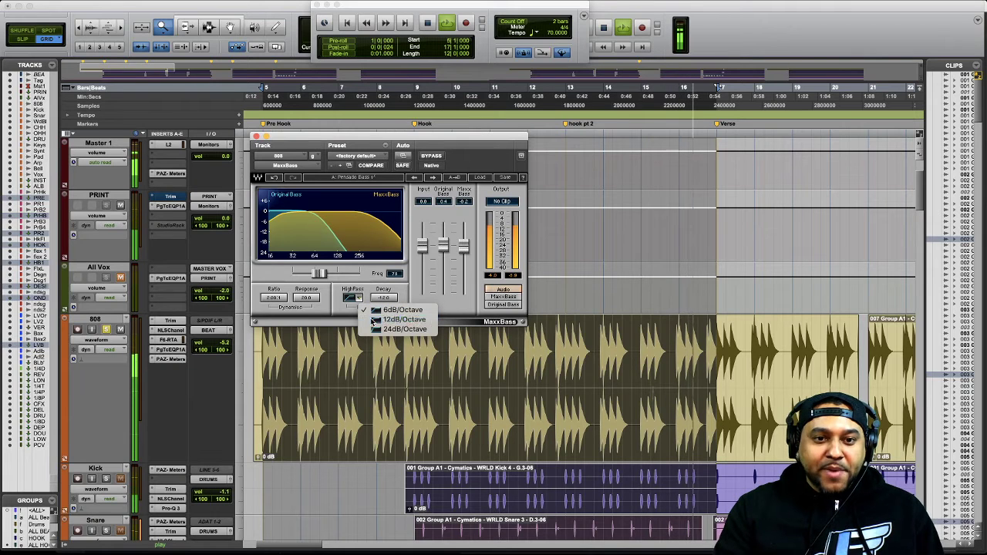
click(371, 321)
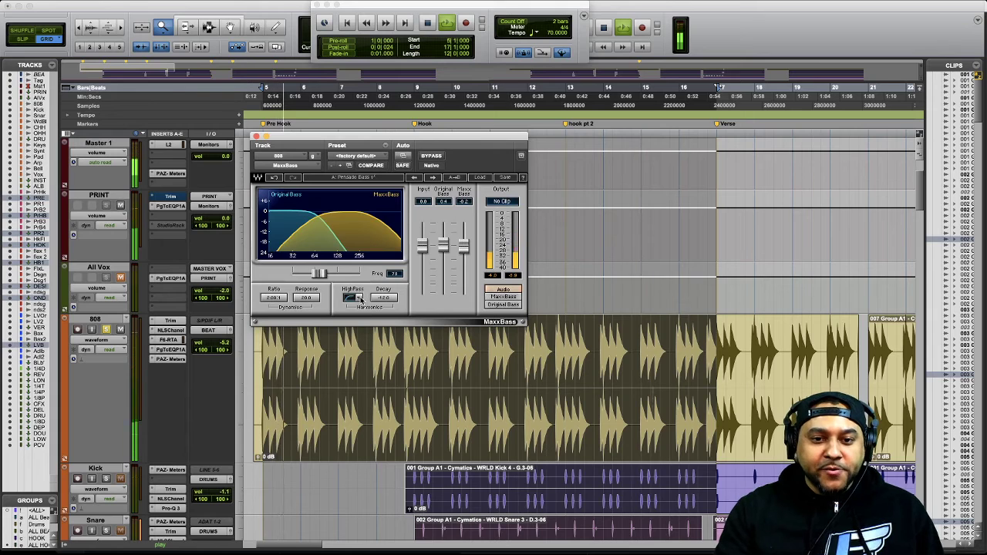
click(359, 300)
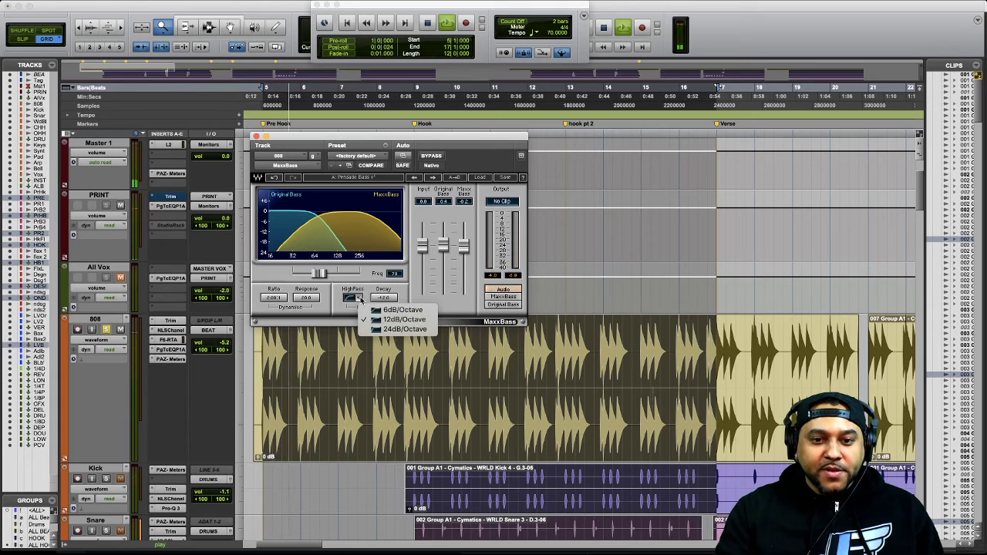
click(385, 330)
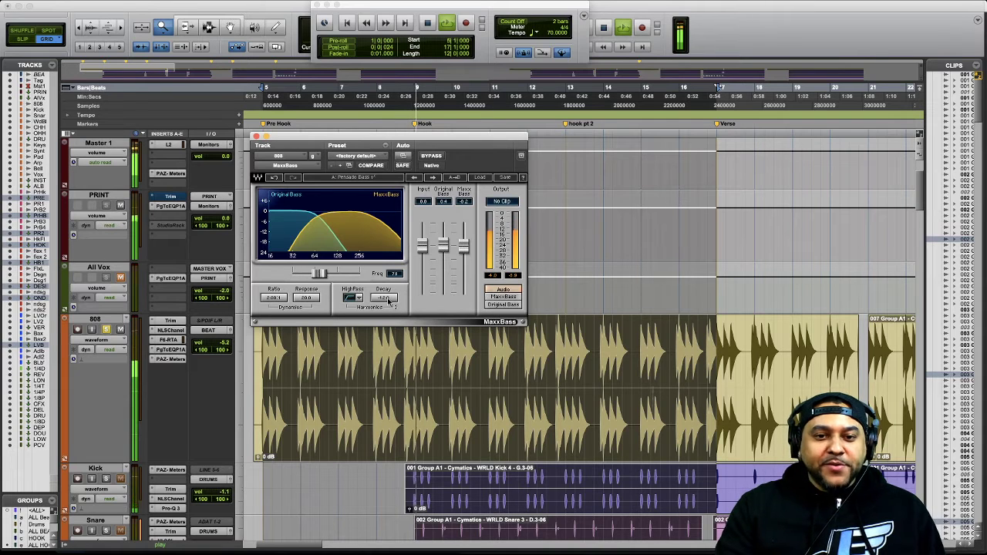
Try different harmonics decay amounts, ending at about -14.2, and raise the MaxxBass frequency to 100
drag(389, 303, 389, 310)
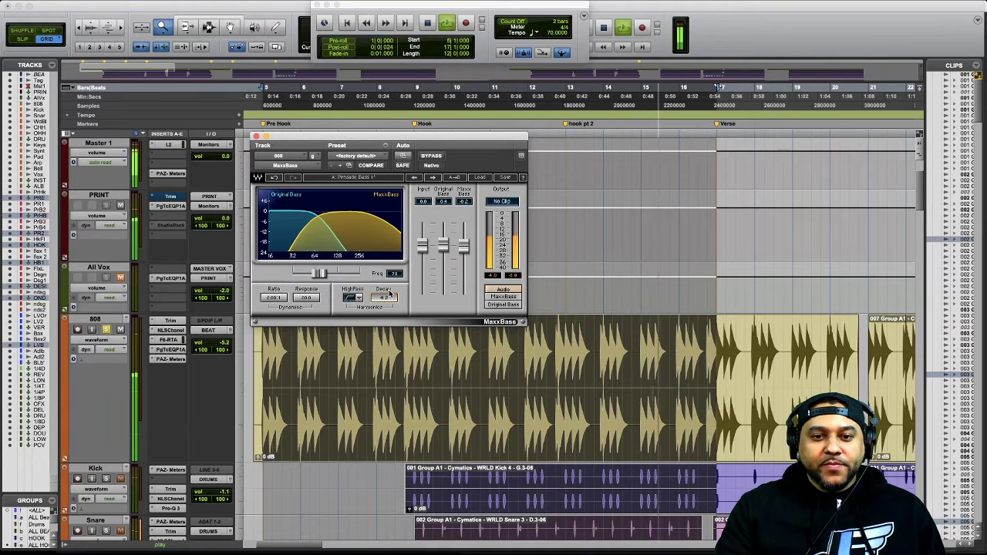
mouse_move(389, 297)
mouse_down()
mouse_move(390, 311)
mouse_move(387, 299)
mouse_up()
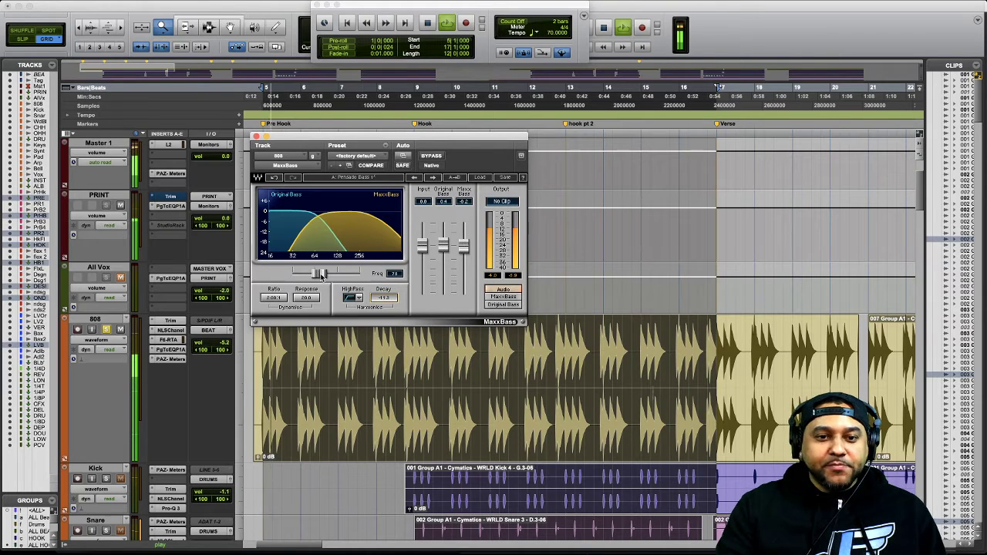
mouse_move(322, 276)
mouse_down()
mouse_move(303, 276)
mouse_move(329, 275)
mouse_up()
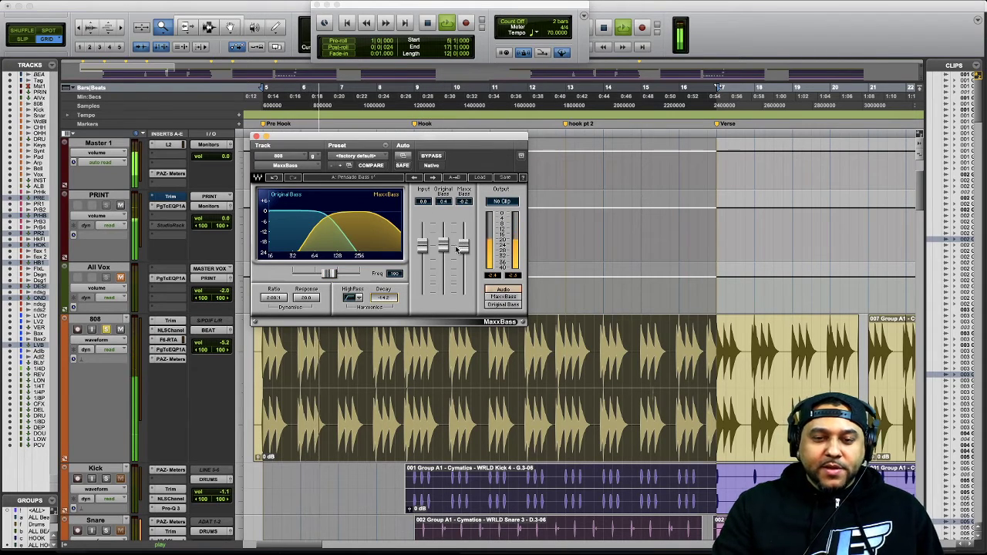
Lower the original bass level to about -8.7, compare it with MaxxBass bypassed, and reset that level to 0.0
drag(444, 246, 444, 262)
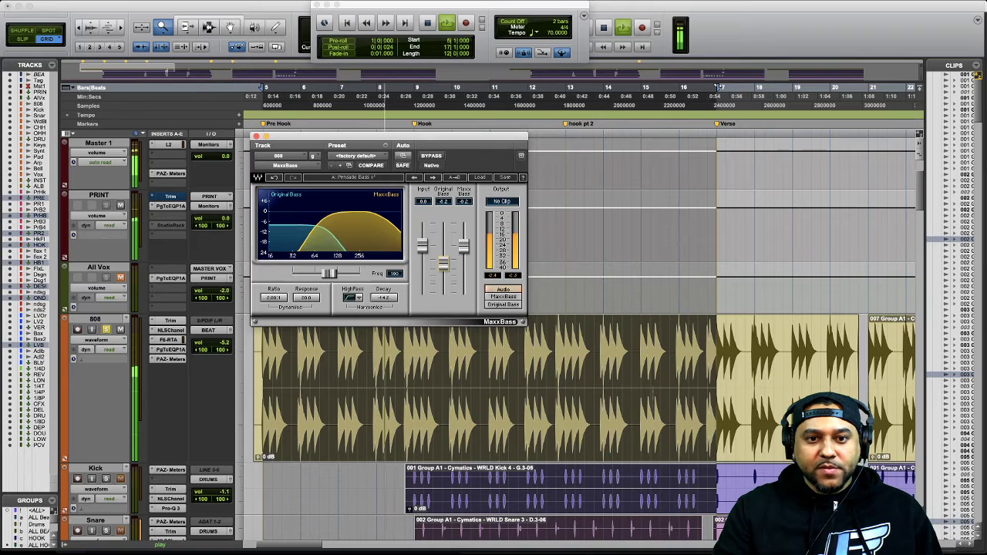
click(431, 157)
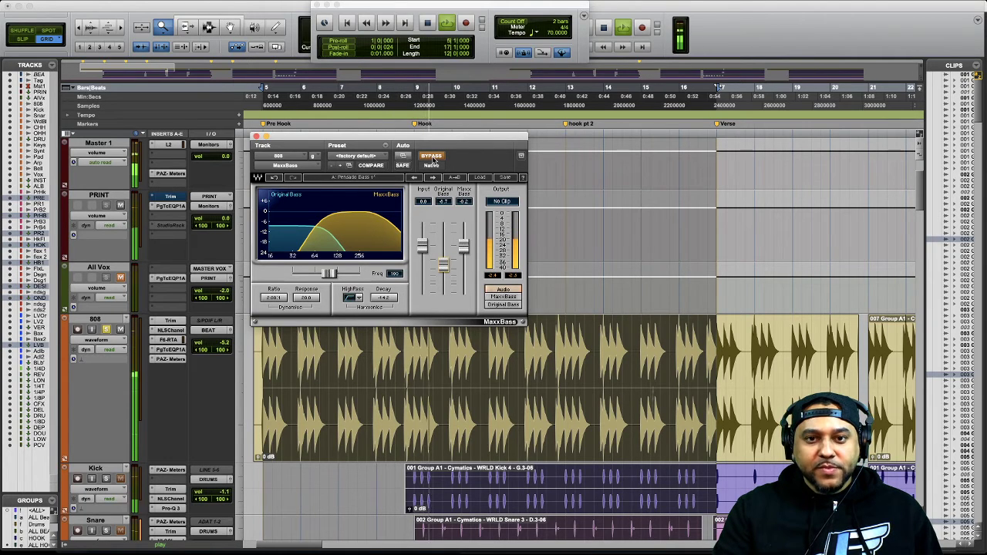
click(431, 157)
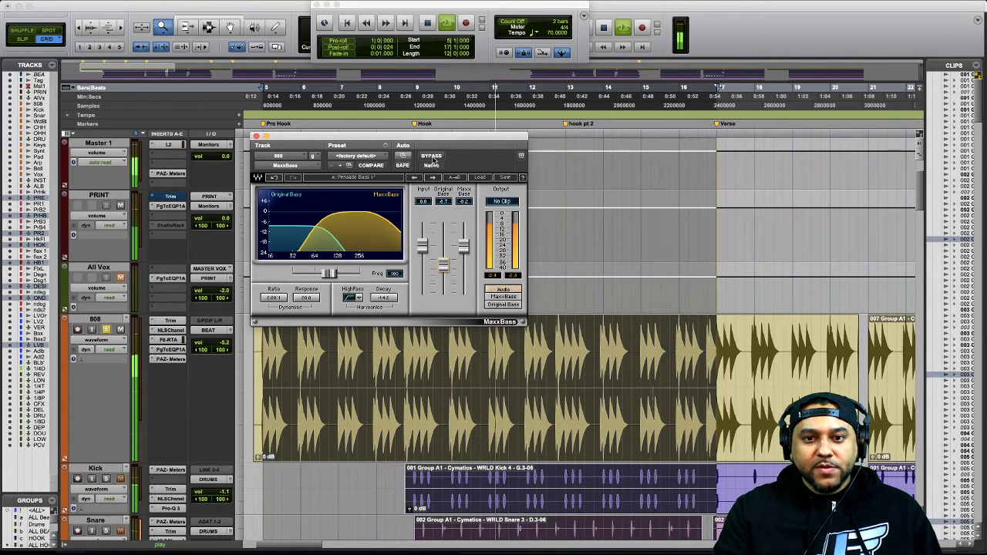
alt+click(445, 267)
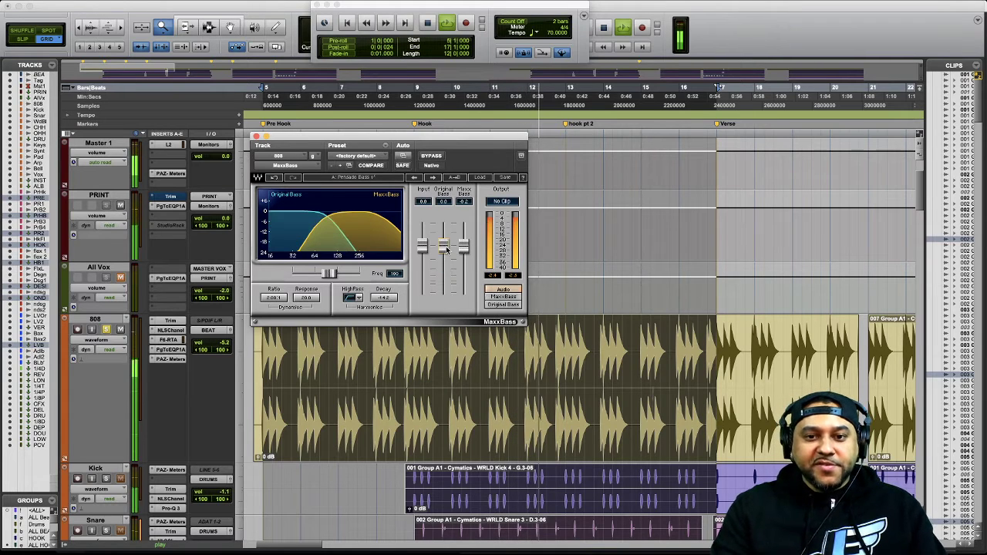
Monitor only the MaxxBass signal while lowering its frequency below 100 and readjusting the harmonics decay and dynamics
click(509, 297)
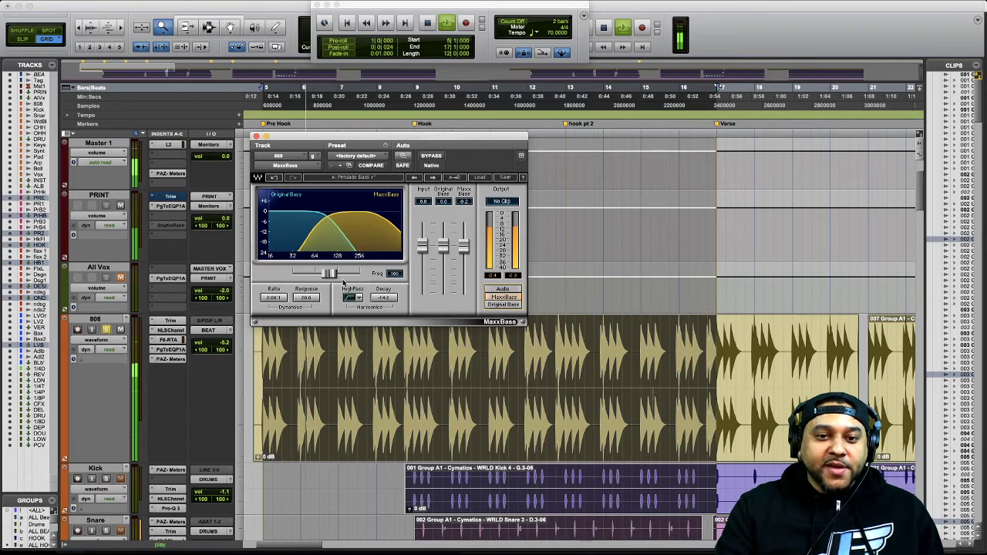
drag(330, 278, 318, 273)
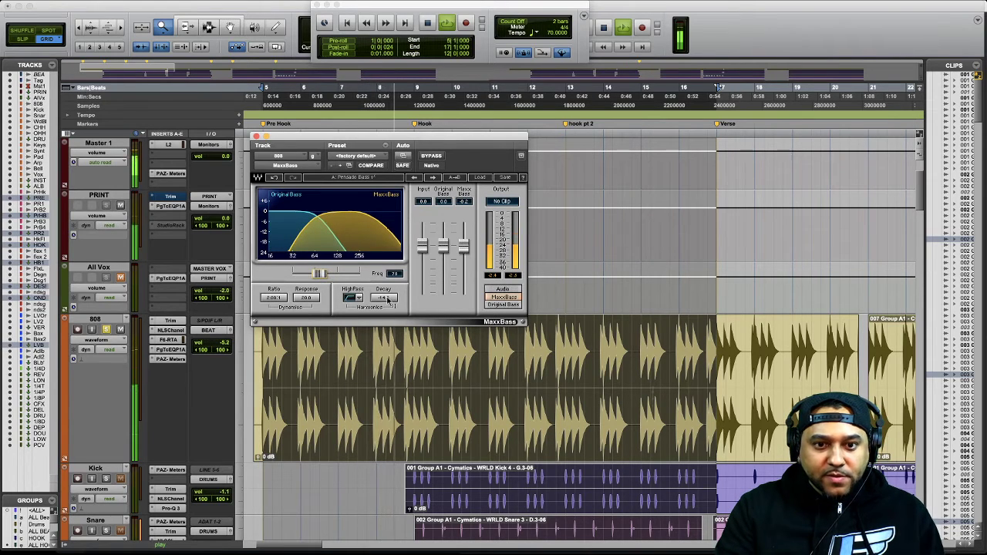
mouse_move(390, 299)
mouse_down()
mouse_move(389, 287)
mouse_move(389, 296)
mouse_up()
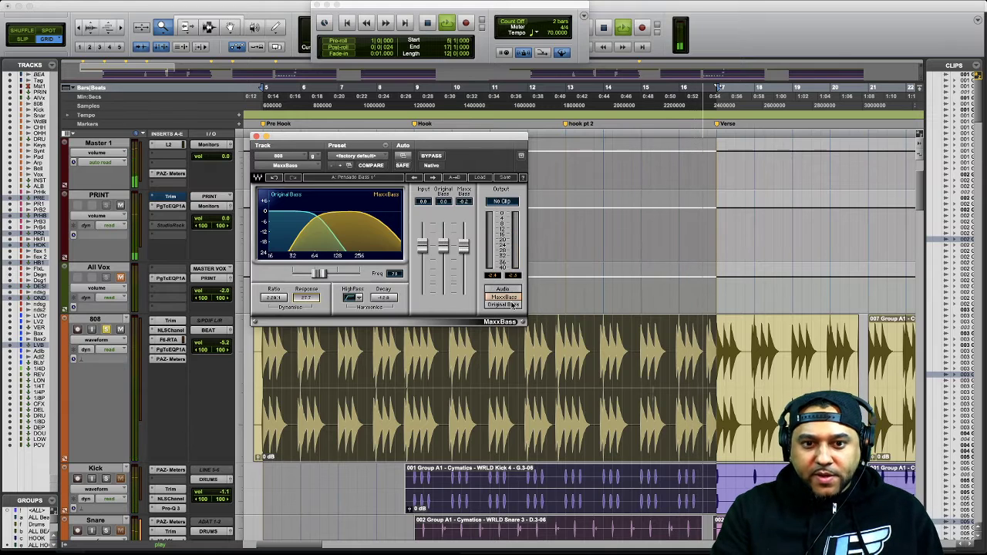
Compare the harmonics high-pass at 12dB/Octave, and switch it back to 24dB/Octave
click(358, 307)
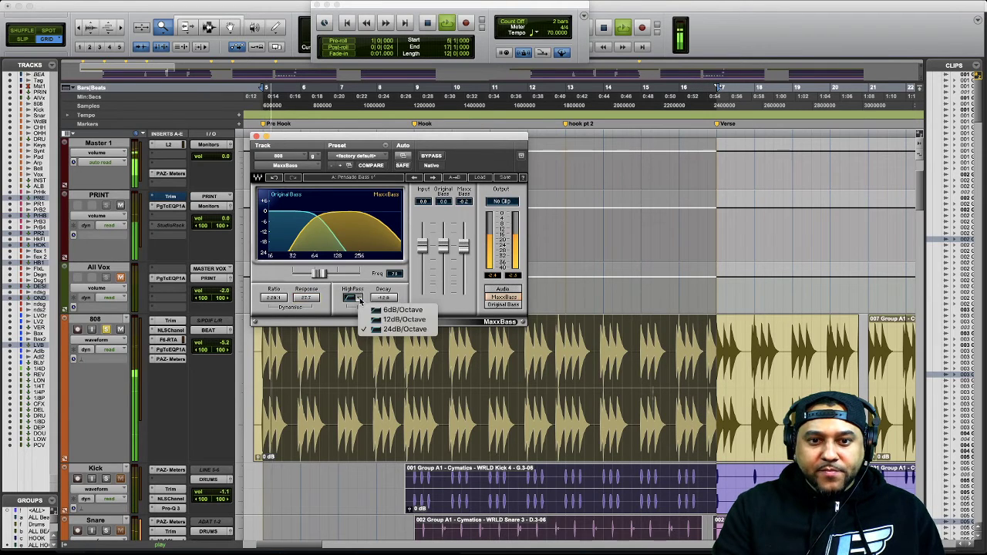
click(371, 324)
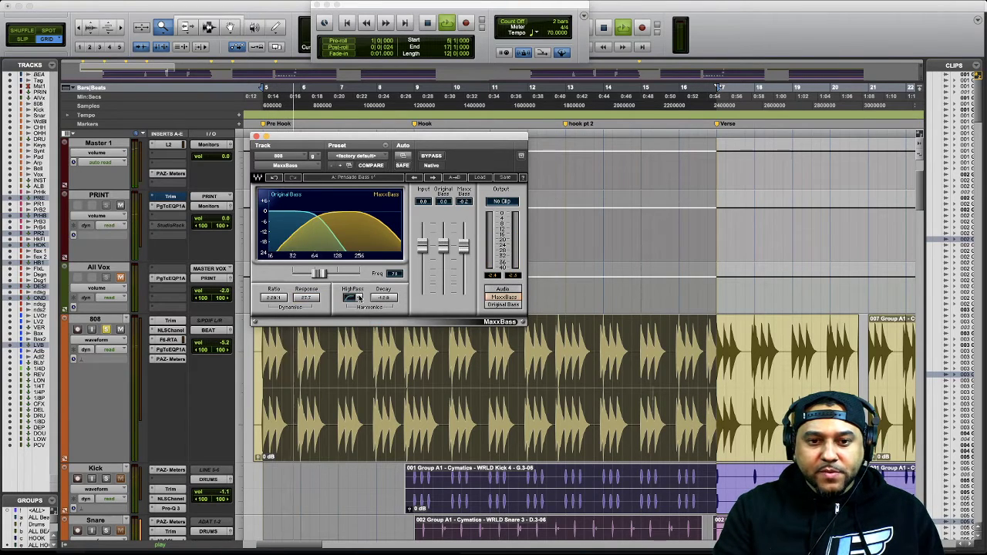
click(357, 300)
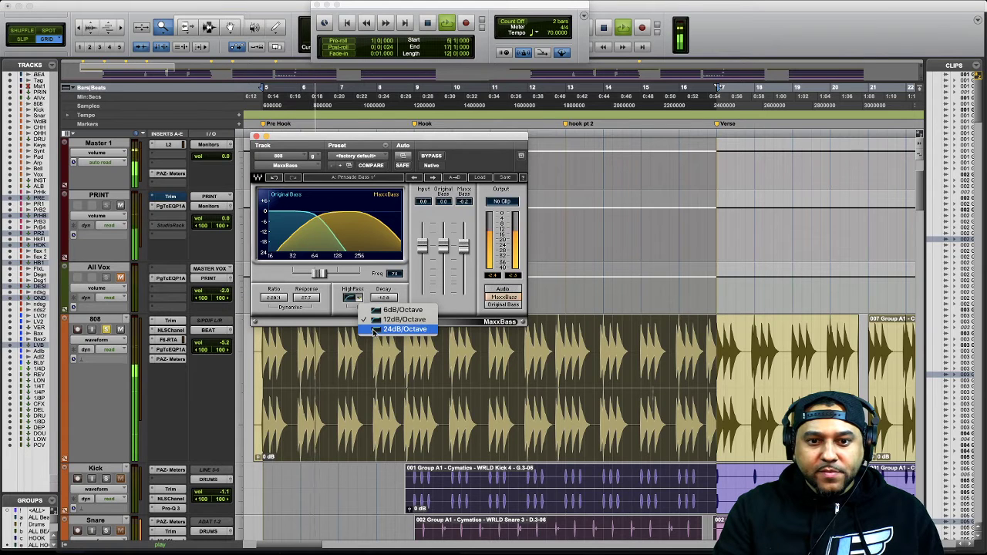
click(375, 330)
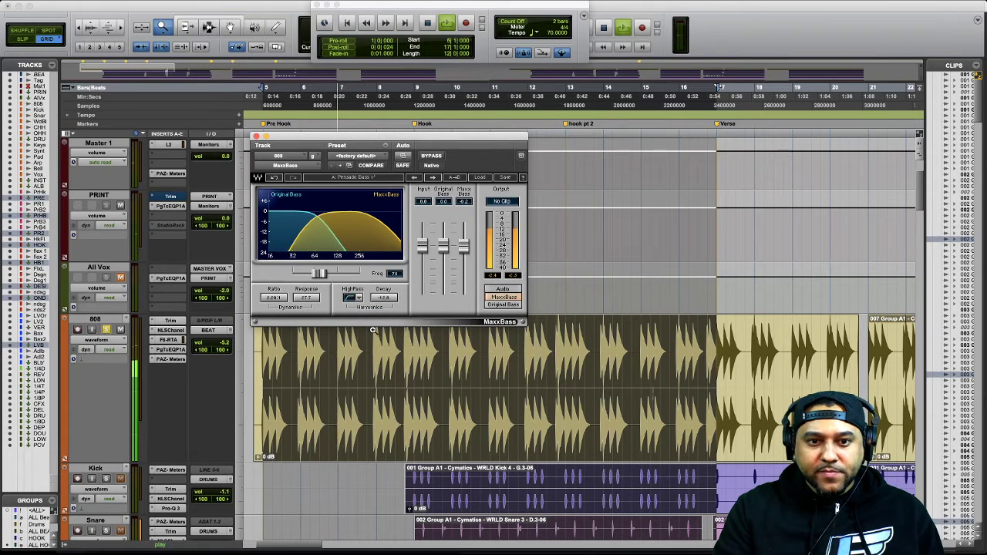
Monitor the original bass signal alone, and switch the monitoring back to the full audio output
click(509, 305)
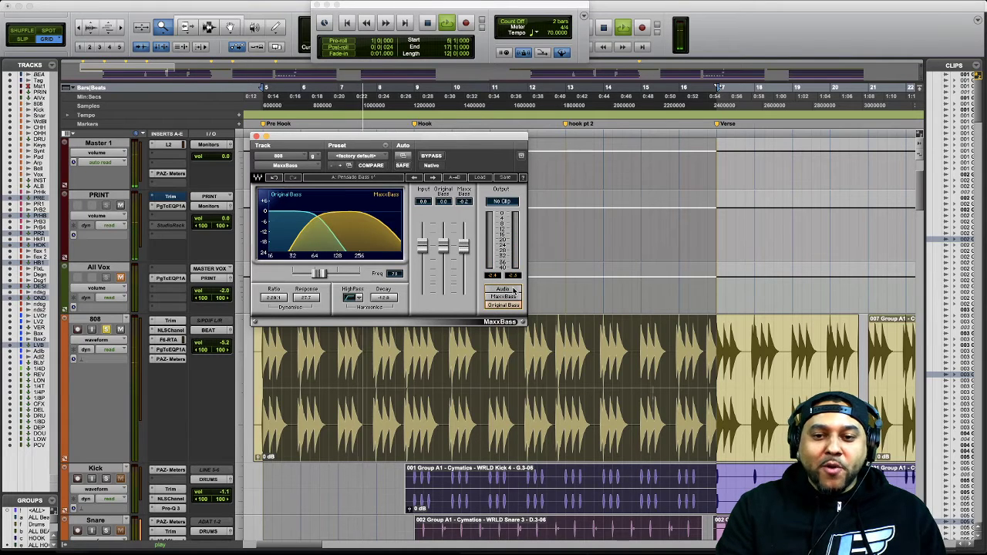
click(512, 289)
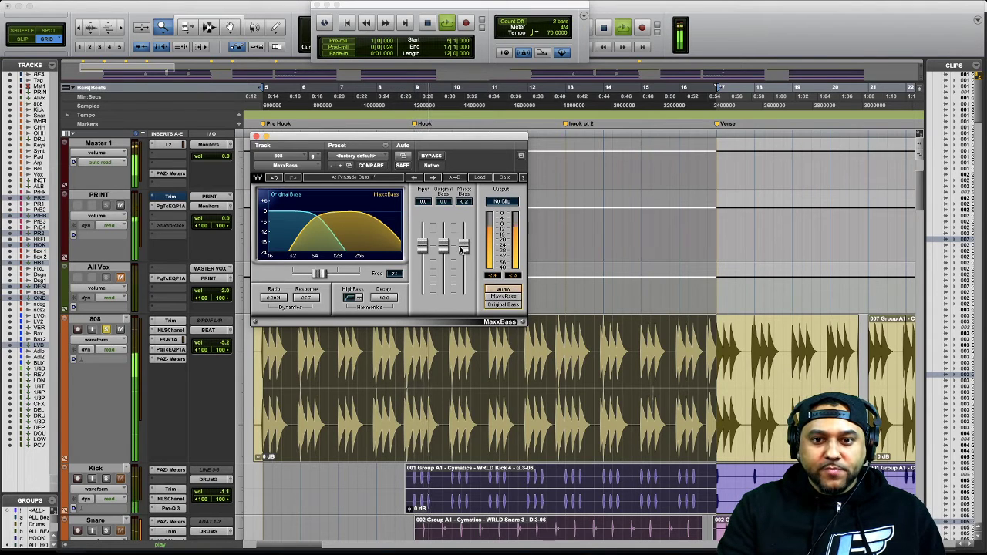
Sweep the added MaxxBass level down and set it to about -8, and lower the original bass level to about -3
mouse_move(464, 245)
mouse_down()
mouse_move(463, 293)
mouse_move(463, 260)
mouse_up()
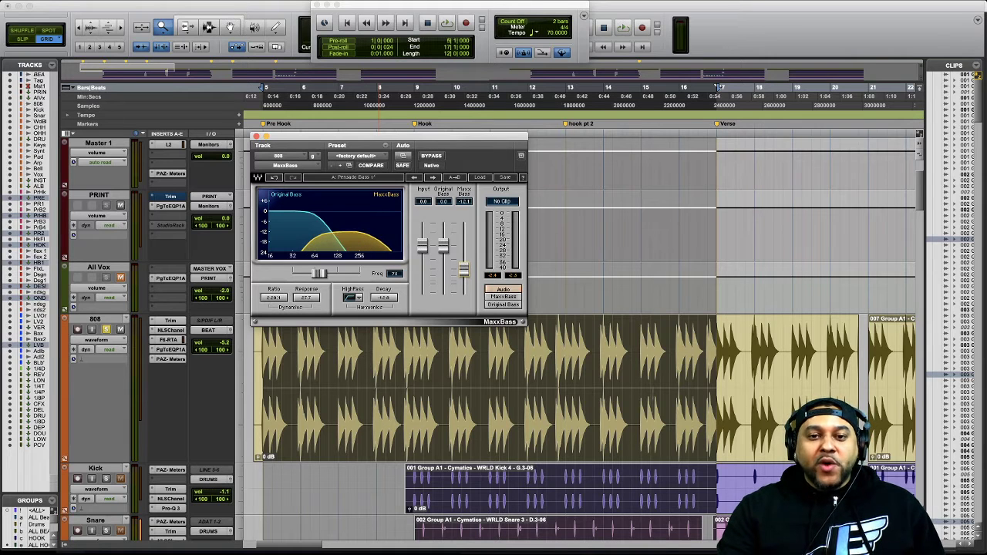
drag(464, 267, 464, 265)
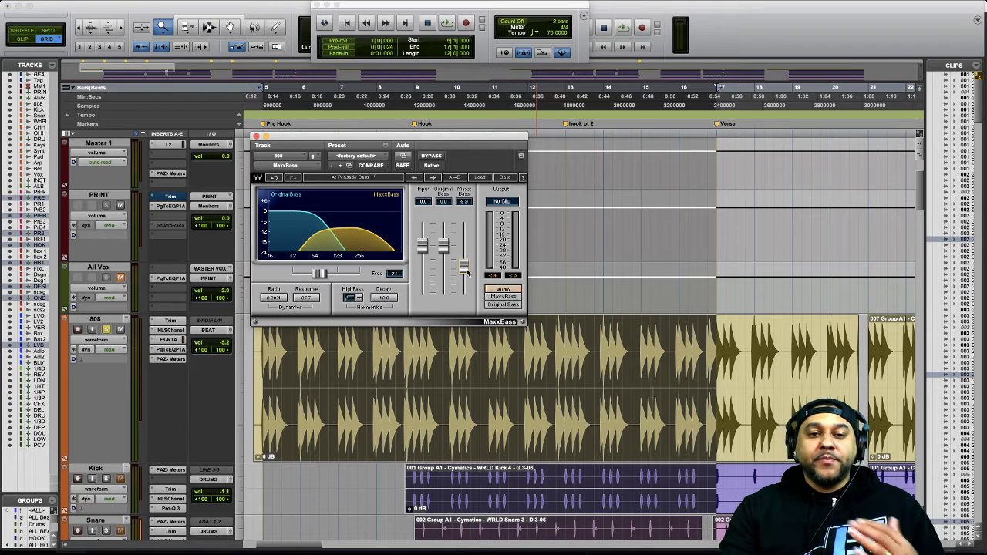
drag(466, 272, 463, 262)
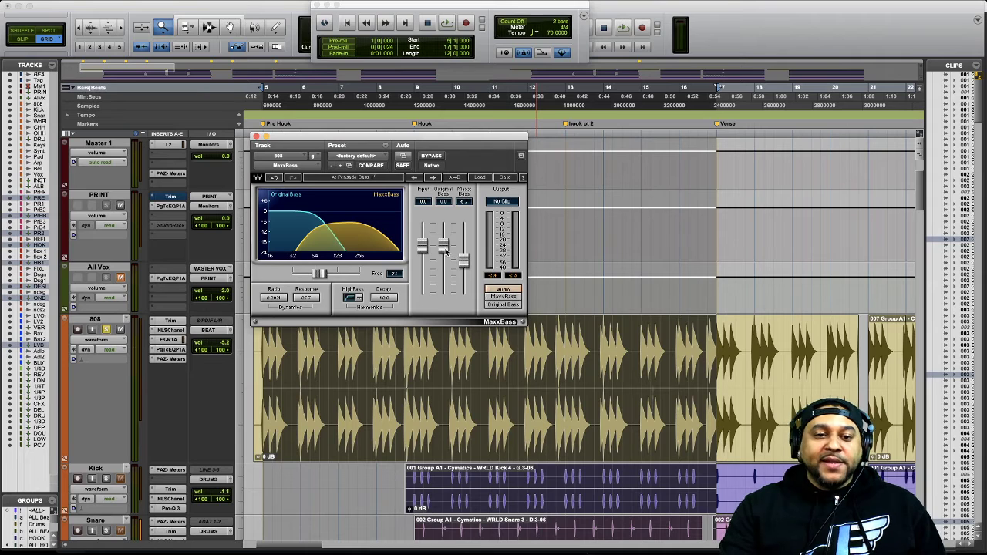
drag(464, 265, 443, 257)
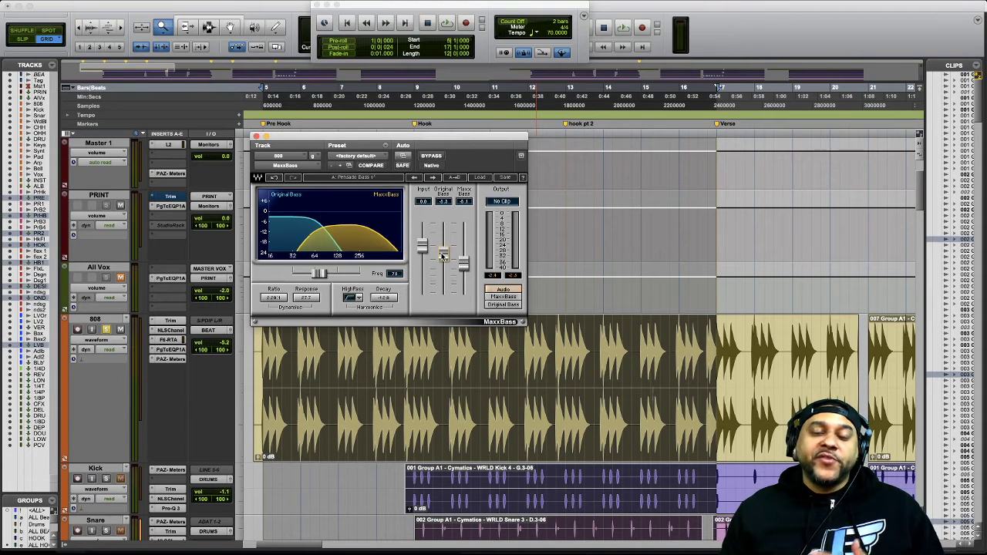